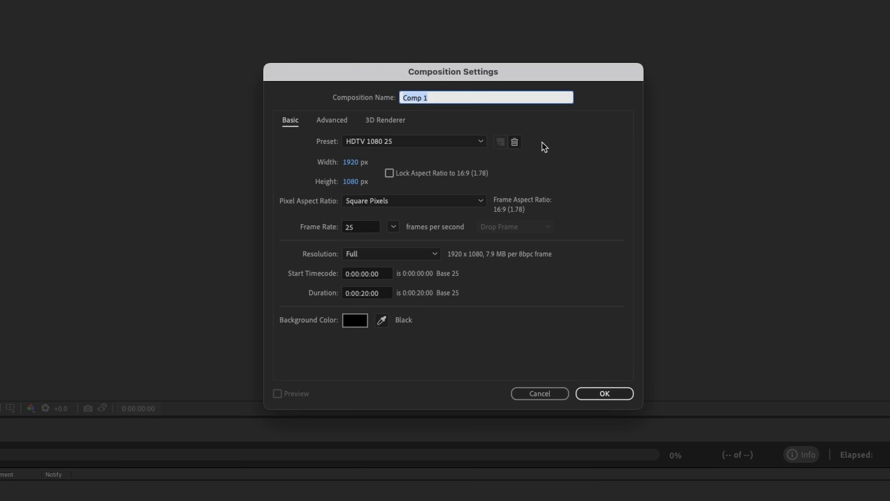
- Create the new composition under the name Logo and add the Envato Logo image to it
{"action": "type", "text": "Logo"}
{"action": "key", "text": "Return"}
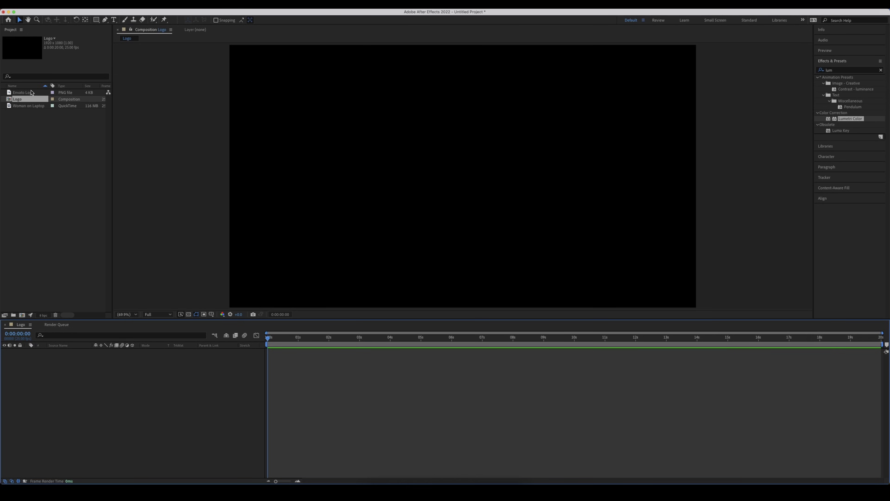
{"action": "left_click_drag", "start_coordinate": [31, 92], "coordinate": [205, 415]}
- Create a white (FFFFFF) solid and place it beneath the Envato Logo layer as the background
{"action": "right_click", "coordinate": [215, 417]}
{"action": "mouse_move", "coordinate": [210, 393]}
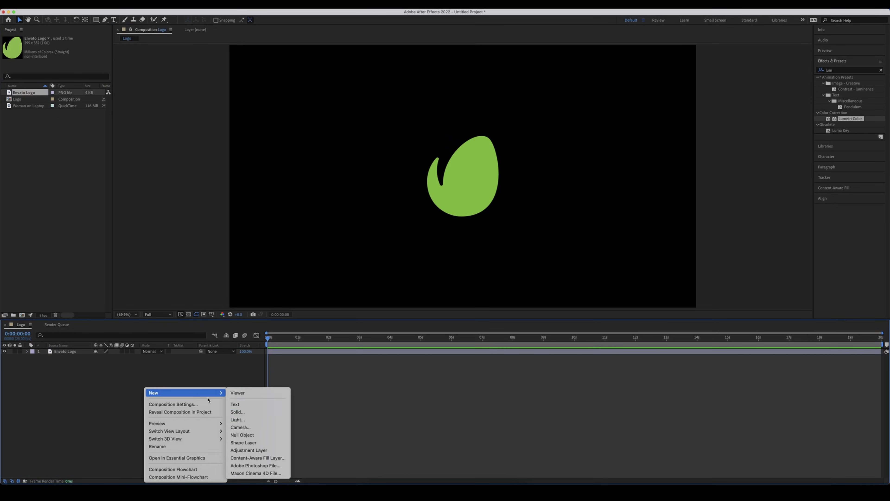
{"action": "left_click", "coordinate": [250, 412]}
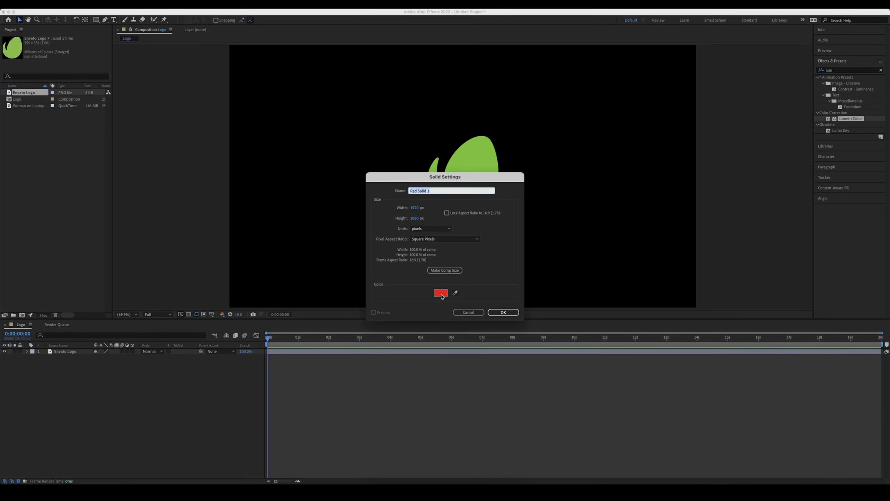
{"action": "left_click", "coordinate": [441, 293]}
{"action": "type", "text": "FFFFFF"}
{"action": "left_click", "coordinate": [291, 199]}
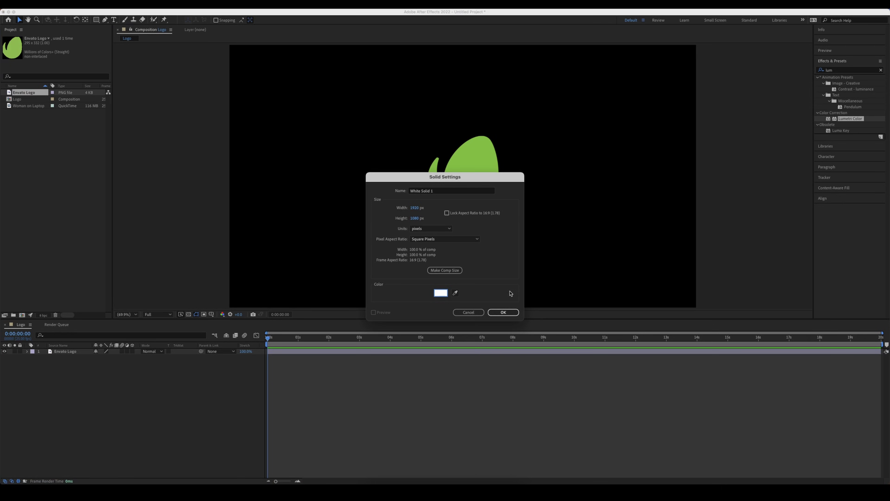
{"action": "left_click", "coordinate": [503, 312]}
{"action": "left_click_drag", "start_coordinate": [79, 390], "coordinate": [81, 391]}
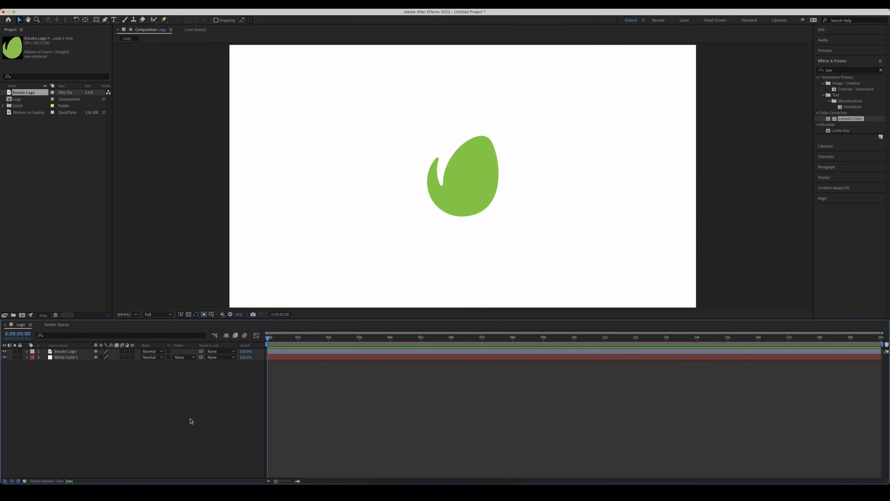
- Add the expression wiggle(4,50) to the Envato Logo layer's Position and preview the animation
{"action": "left_click", "coordinate": [72, 352]}
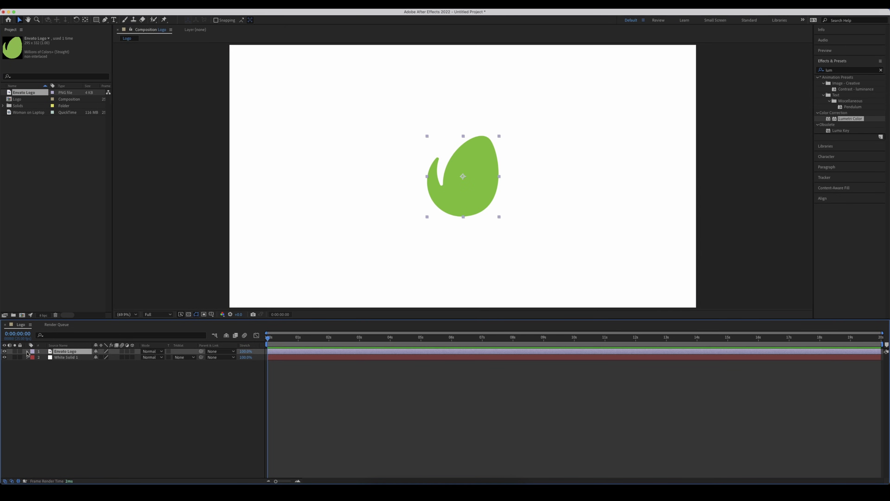
{"action": "left_click", "coordinate": [27, 351]}
{"action": "left_click", "coordinate": [34, 358]}
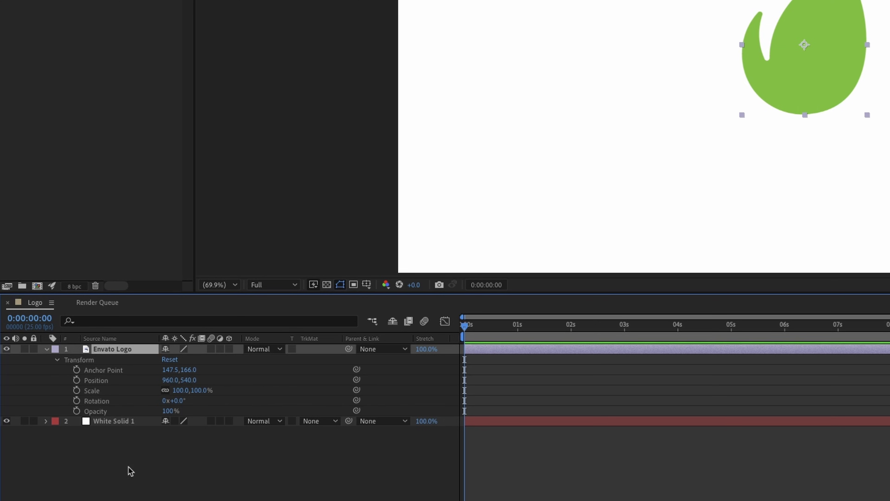
{"action": "left_click", "coordinate": [77, 381], "text": "alt"}
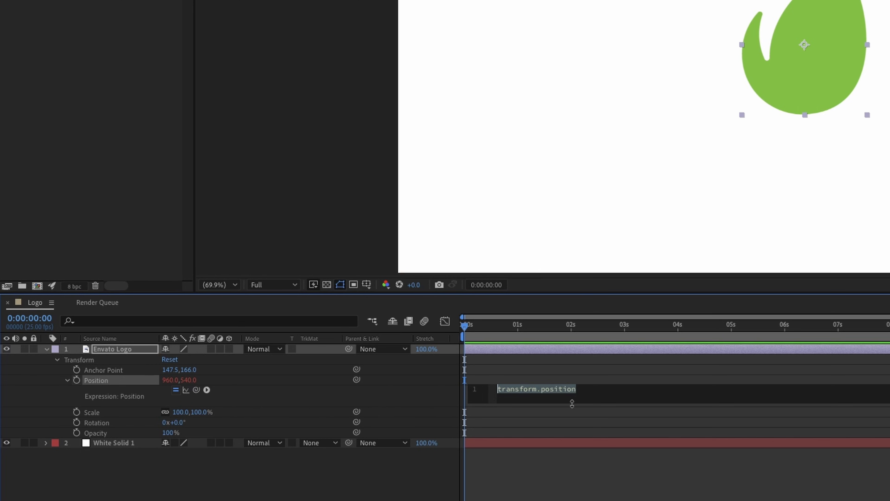
{"action": "type", "text": "wig"}
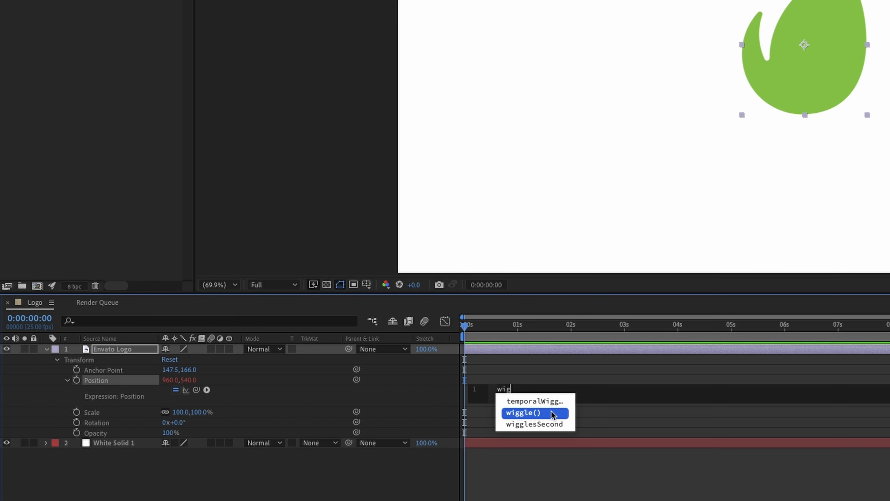
{"action": "left_click", "coordinate": [553, 414]}
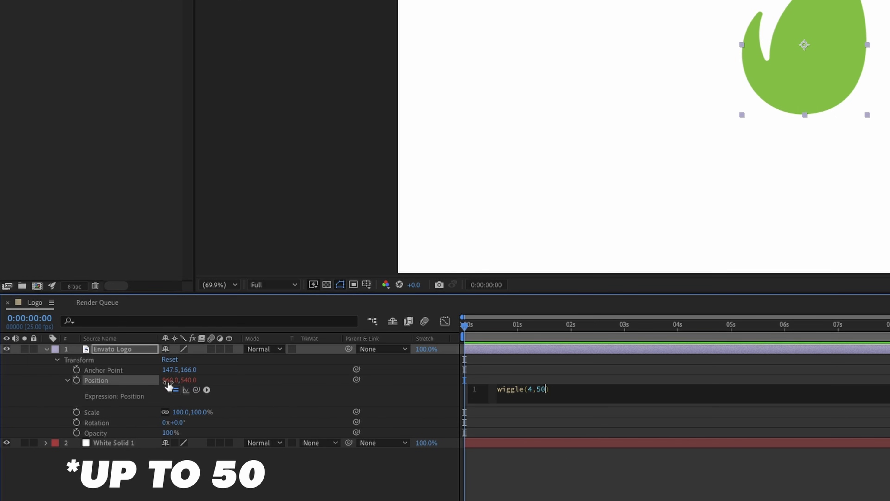
{"action": "left_click", "coordinate": [515, 368]}
{"action": "key", "text": "space"}
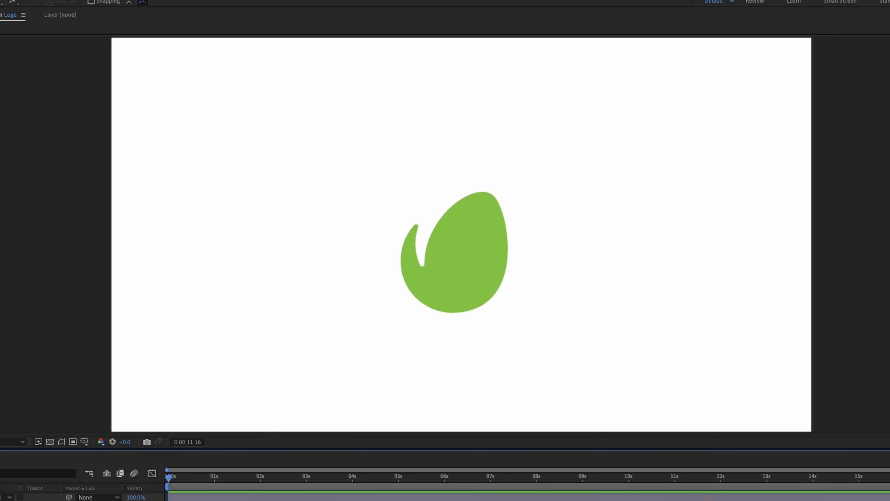
{"action": "key", "text": "space"}
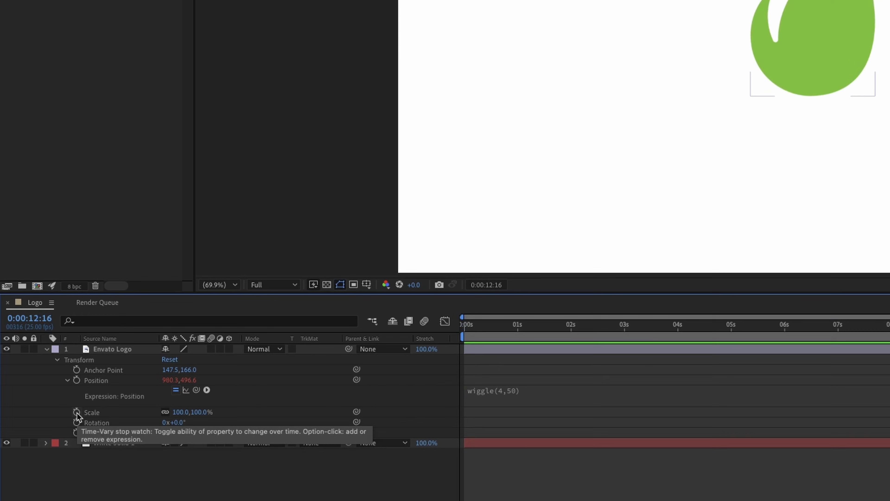
- Add the expression wiggle(6,100) to the Envato Logo layer's Scale and preview the animation from the start
{"action": "left_click", "coordinate": [44, 387], "text": "alt"}
{"action": "type", "text": "wigg"}
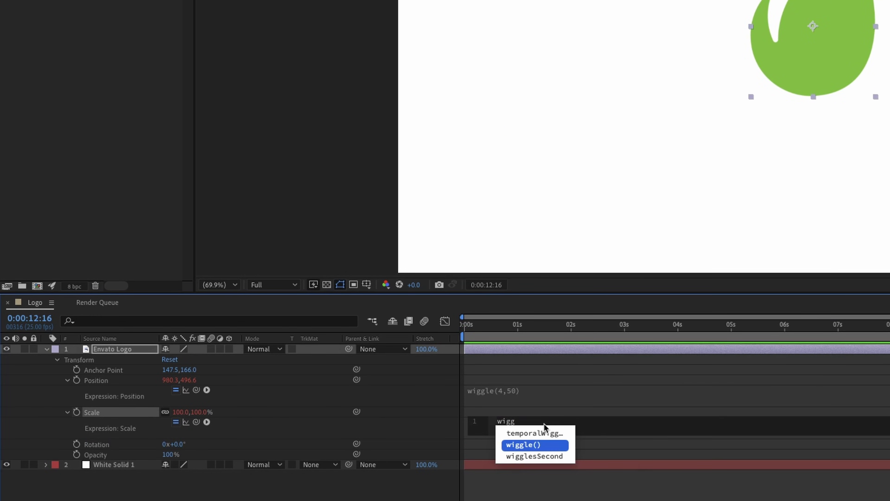
{"action": "key", "text": "Return"}
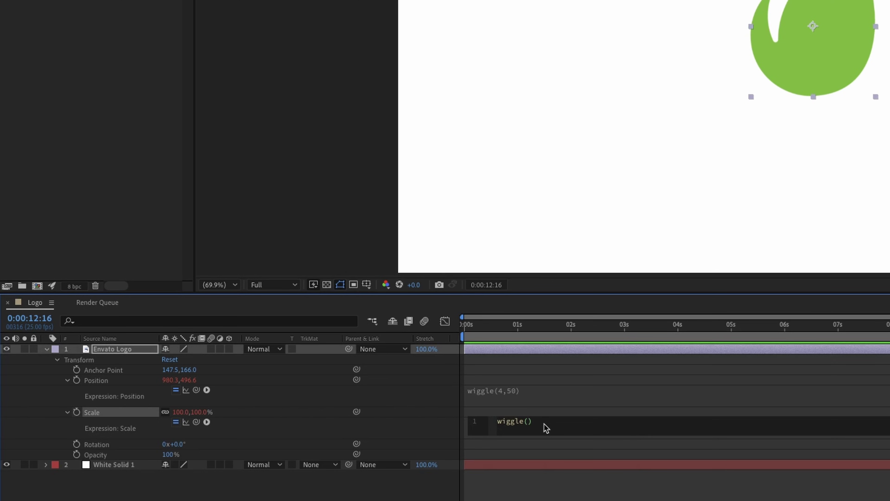
{"action": "type", "text": "6,100"}
{"action": "left_click", "coordinate": [532, 378]}
{"action": "key", "text": "Home"}
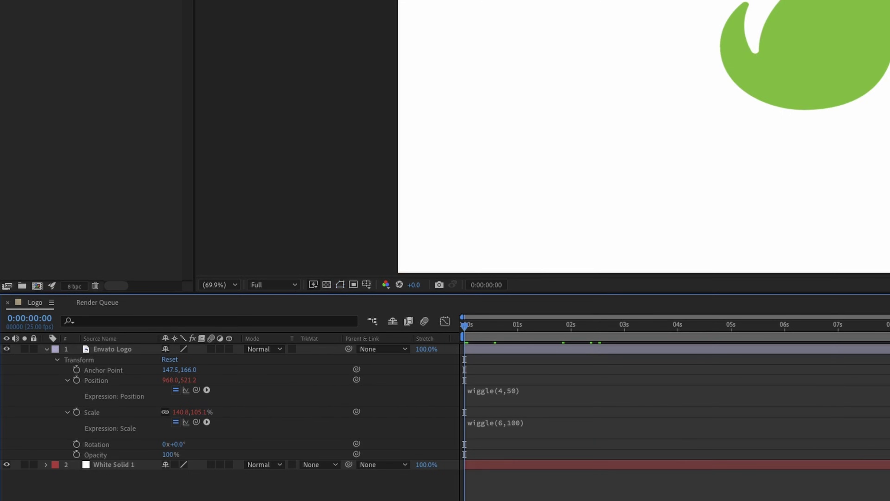
{"action": "key", "text": "space"}
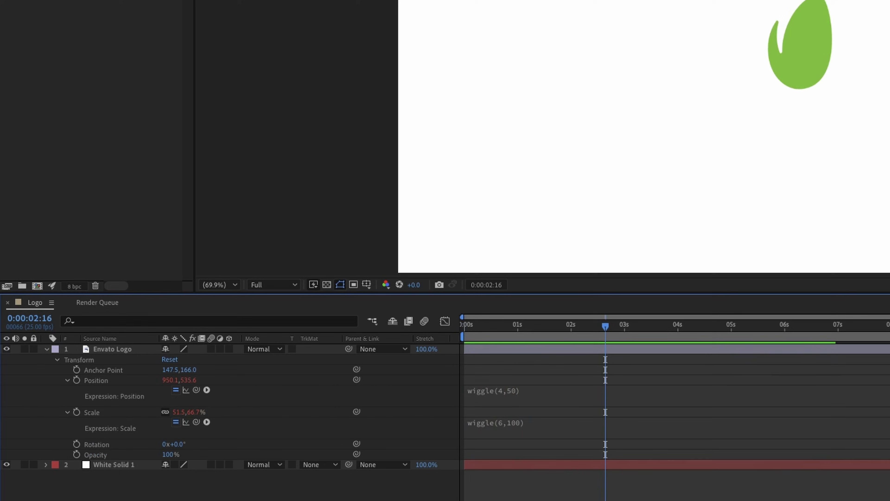
- Change the logo's Scale expression to wiggle(2,30) and play the animation back
{"action": "left_click", "coordinate": [511, 430]}
{"action": "left_click", "coordinate": [532, 422]}
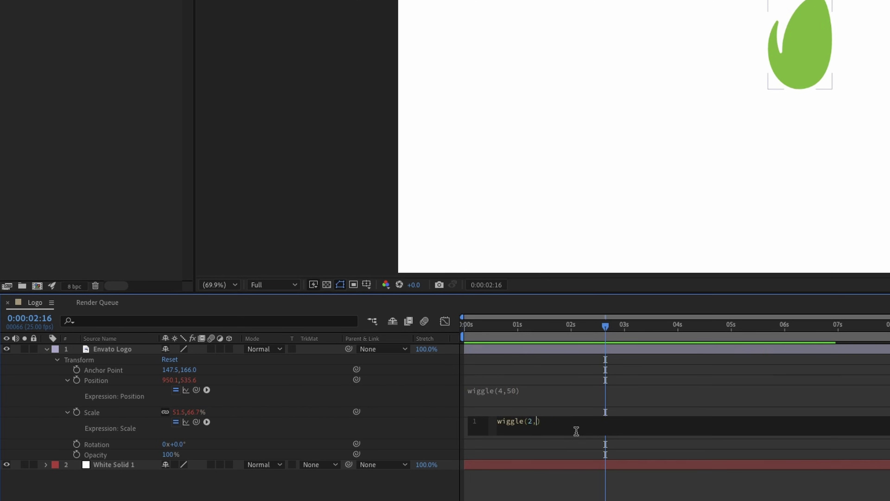
{"action": "left_click", "coordinate": [533, 375]}
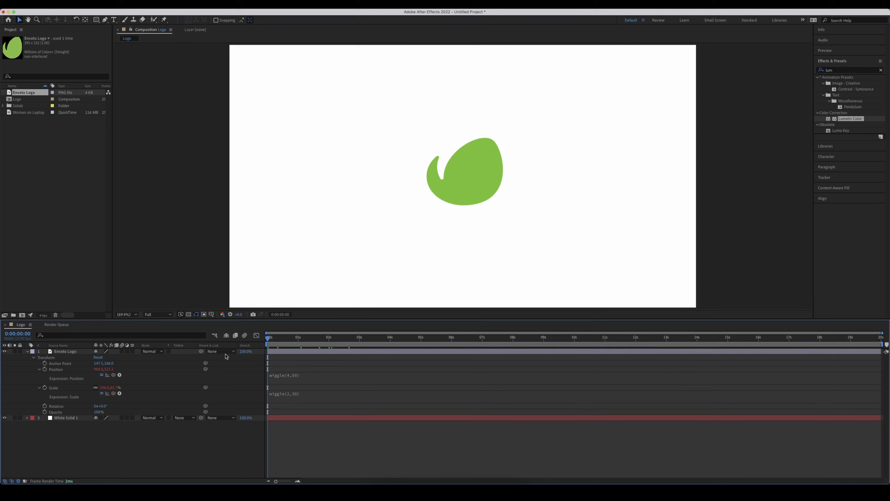
{"action": "key", "text": "space"}
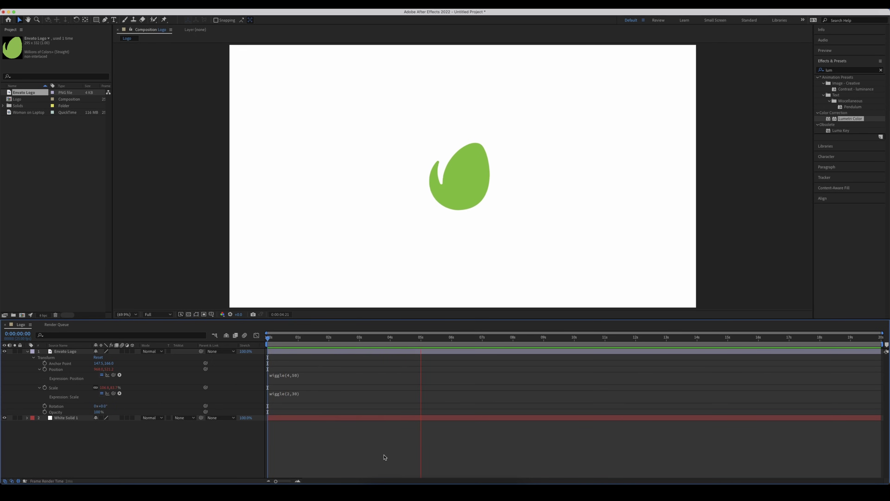
{"action": "key", "text": "space"}
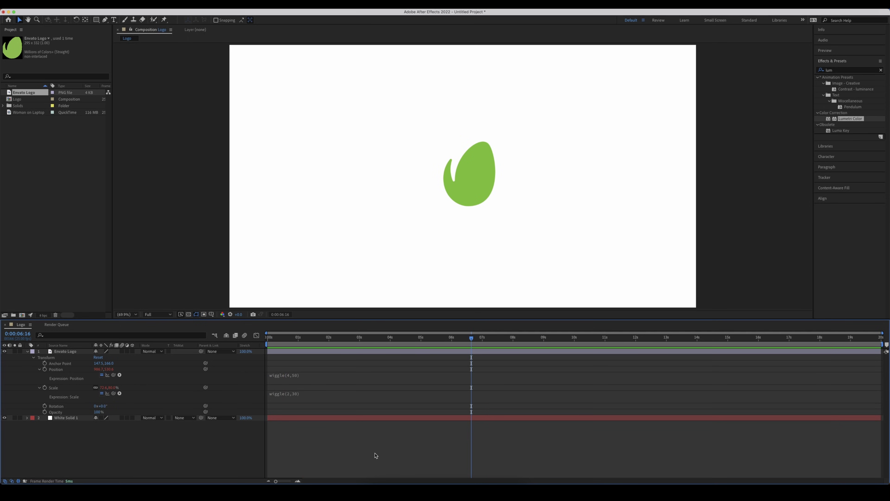
- Enable motion blur for the Envato Logo layer and preview the wiggling logo
{"action": "left_click", "coordinate": [122, 352]}
{"action": "key", "text": "space"}
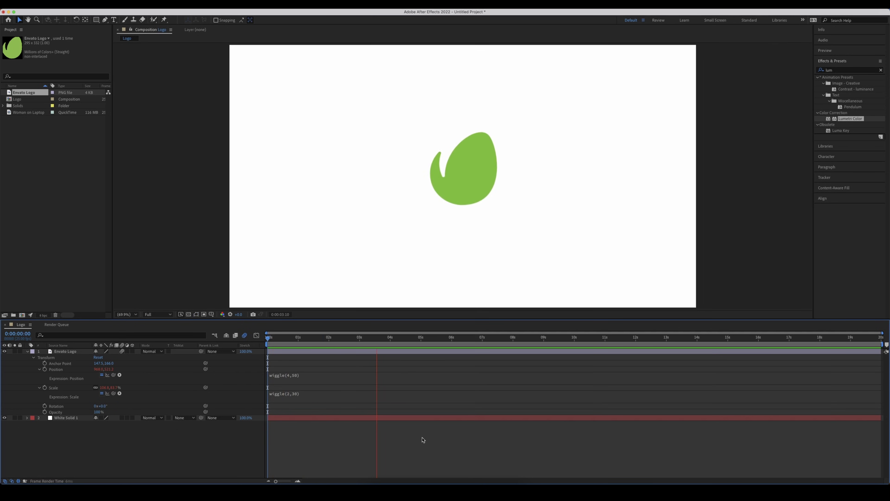
{"action": "key", "text": "space"}
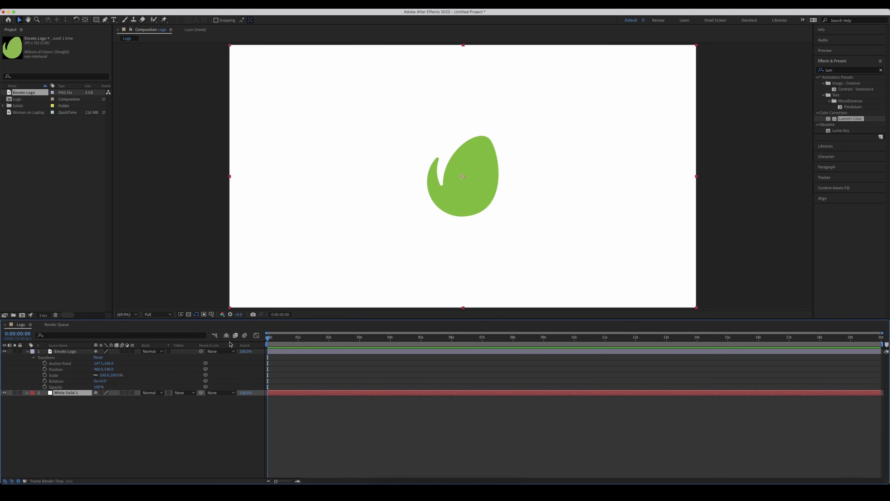
- Find the Wiggle - position animation preset, apply it to the Envato Logo layer and preview the motion
{"action": "key", "text": "space"}
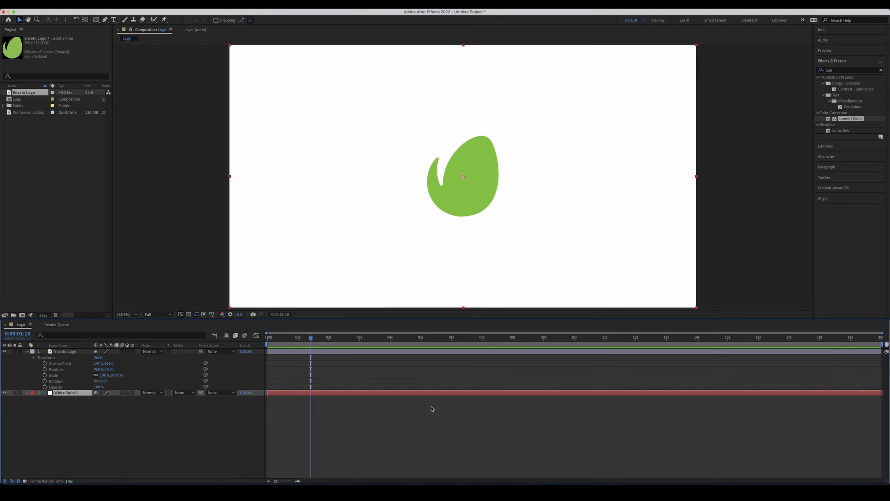
{"action": "left_click", "coordinate": [843, 71]}
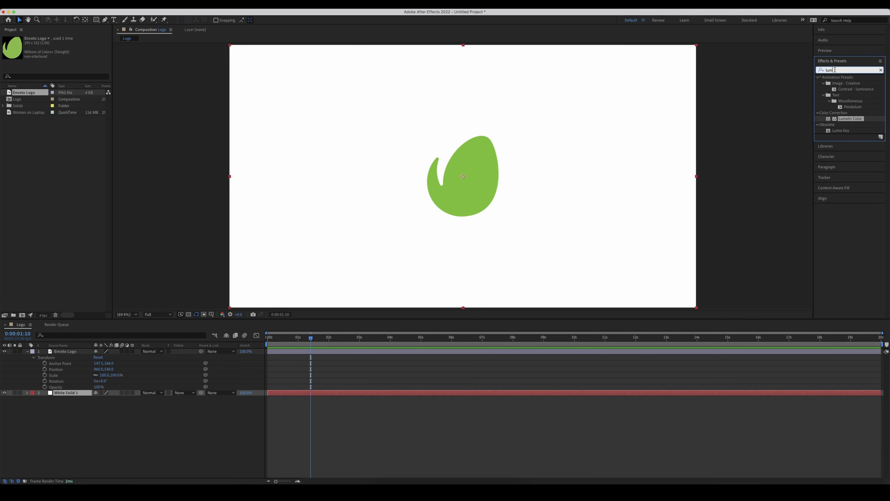
{"action": "type", "text": "wiggl"}
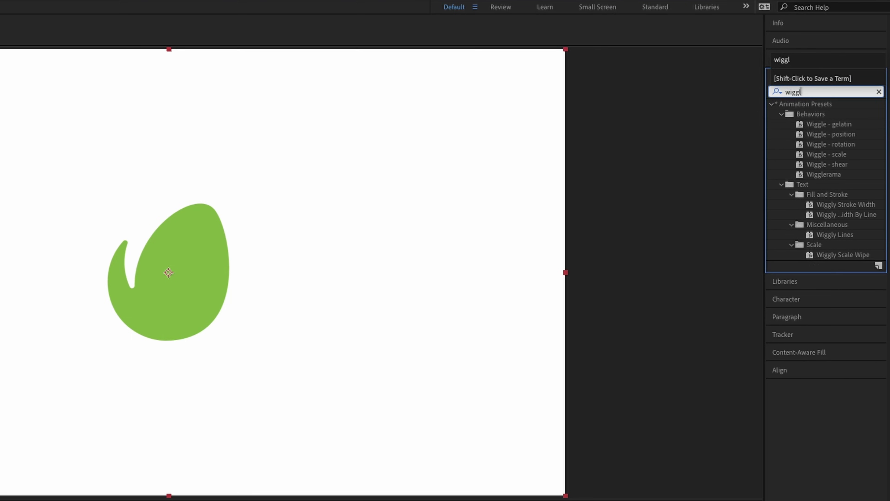
{"action": "left_click_drag", "start_coordinate": [848, 135], "coordinate": [213, 265]}
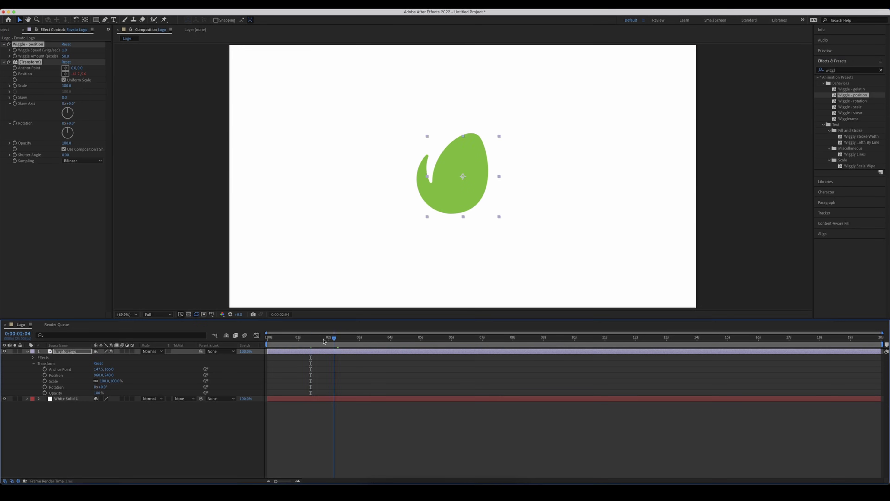
{"action": "key", "text": "space"}
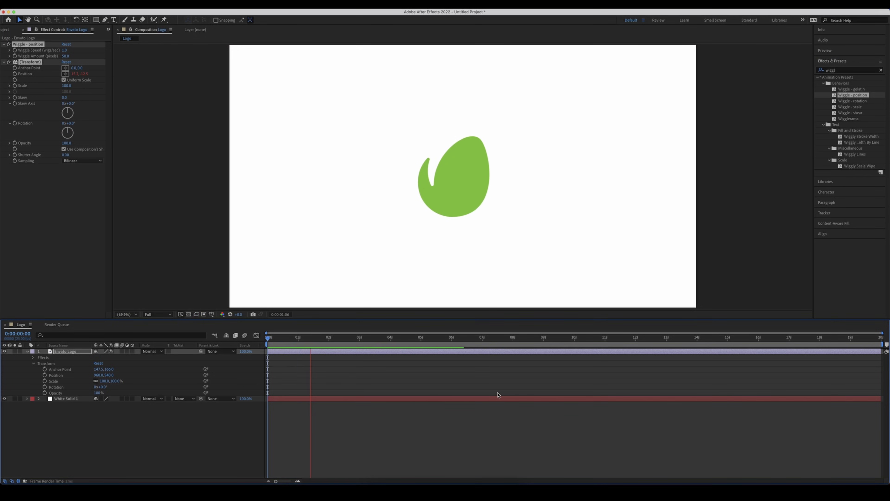
{"action": "key", "text": "space"}
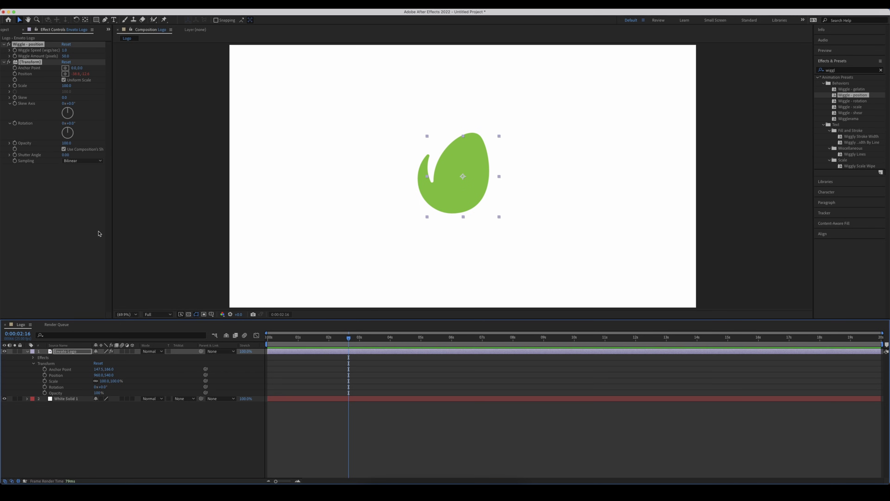
{"action": "left_click", "coordinate": [59, 230]}
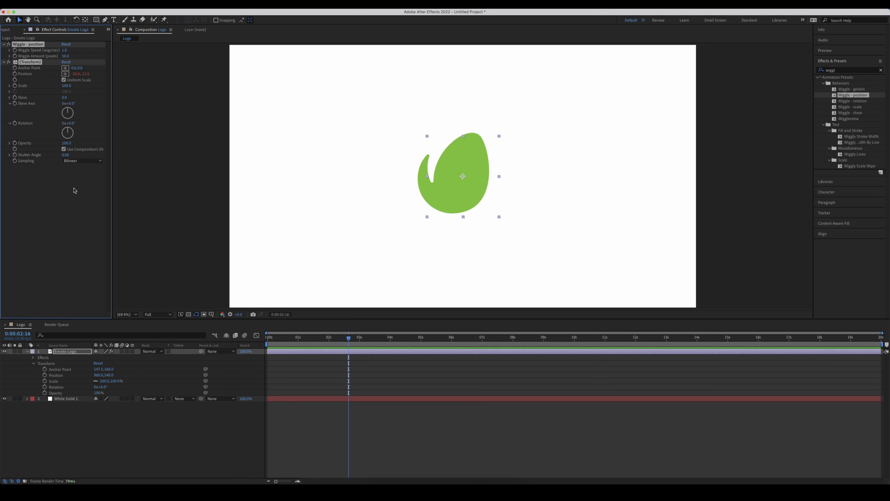
- Create a new composition from the Woman on Laptop footage and play it back
{"action": "left_click", "coordinate": [8, 29]}
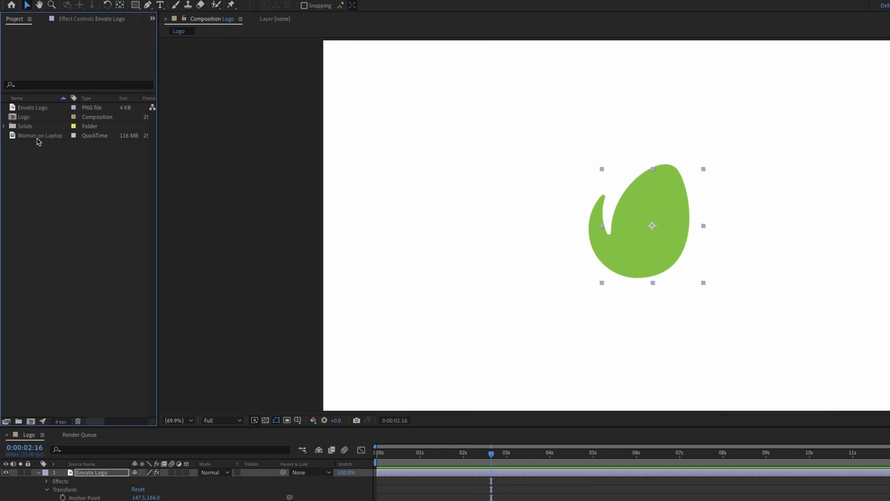
{"action": "left_click", "coordinate": [37, 137]}
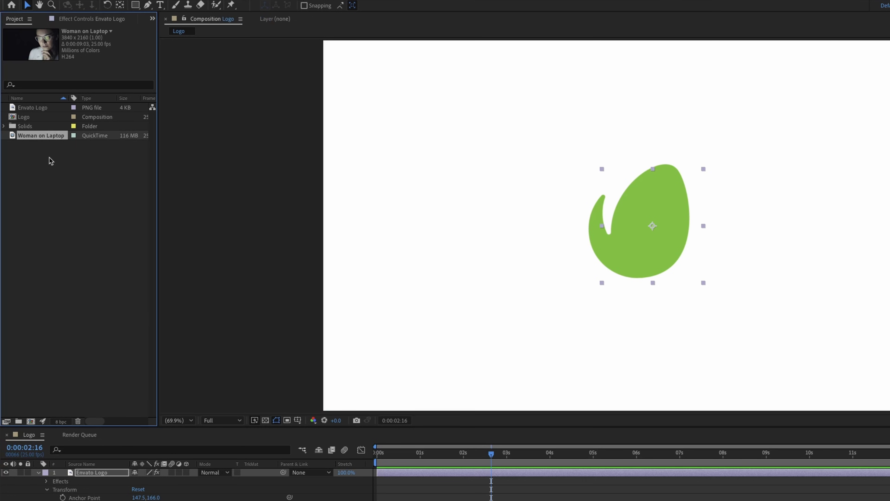
{"action": "left_click_drag", "start_coordinate": [44, 139], "coordinate": [30, 421]}
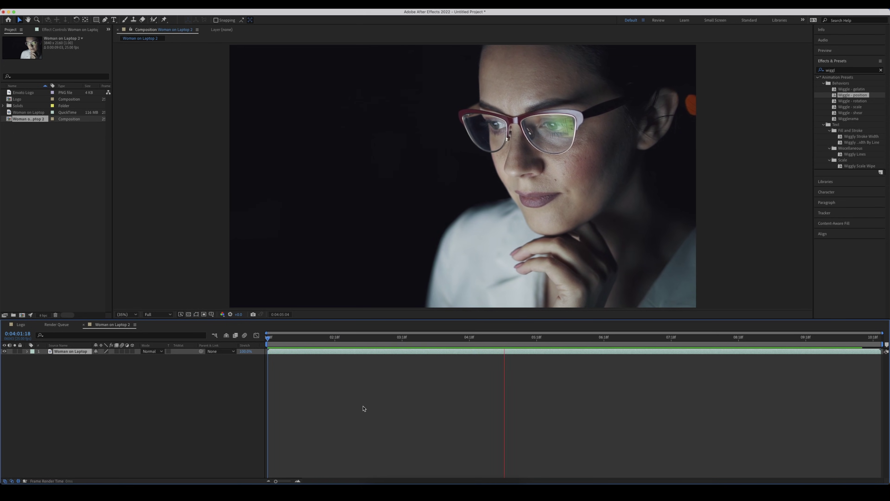
{"action": "left_click", "coordinate": [344, 352]}
{"action": "key", "text": "space"}
{"action": "key", "text": "space"}
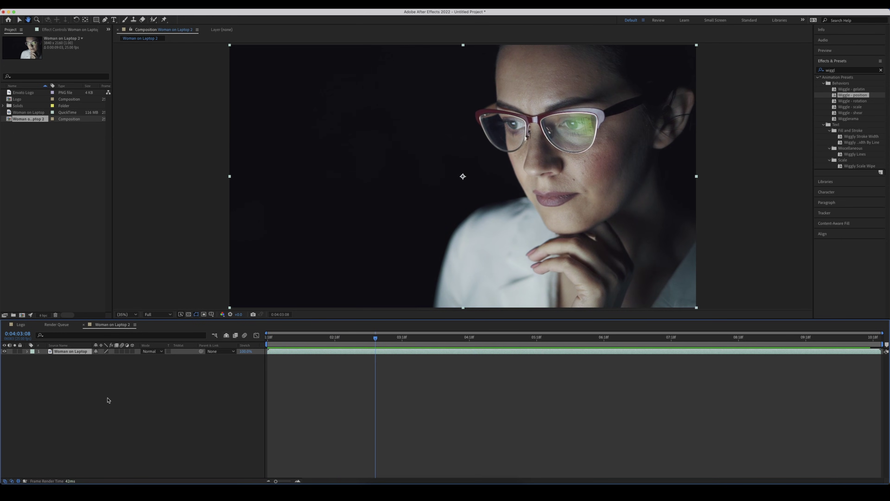
- Add the expression wiggle(3,10) to the Woman on Laptop layer's Position and play the shake from the start
{"action": "left_click", "coordinate": [27, 351]}
{"action": "left_click", "coordinate": [34, 357]}
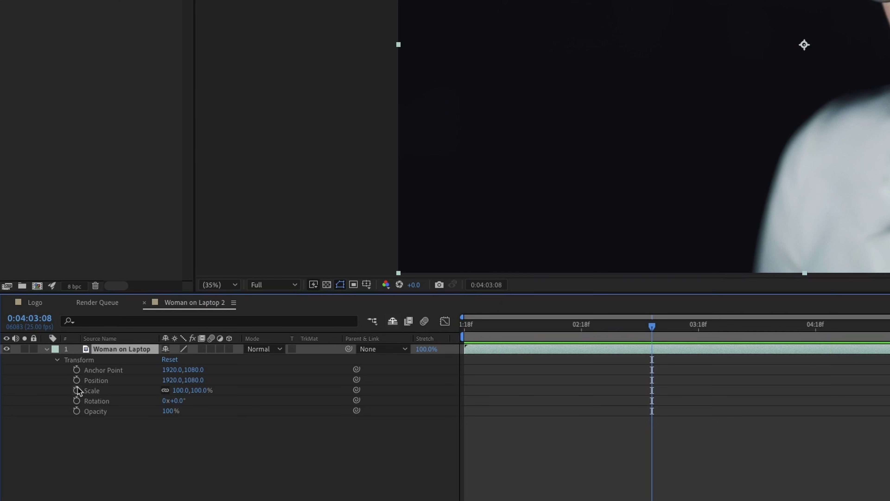
{"action": "left_click", "coordinate": [76, 381], "text": "alt"}
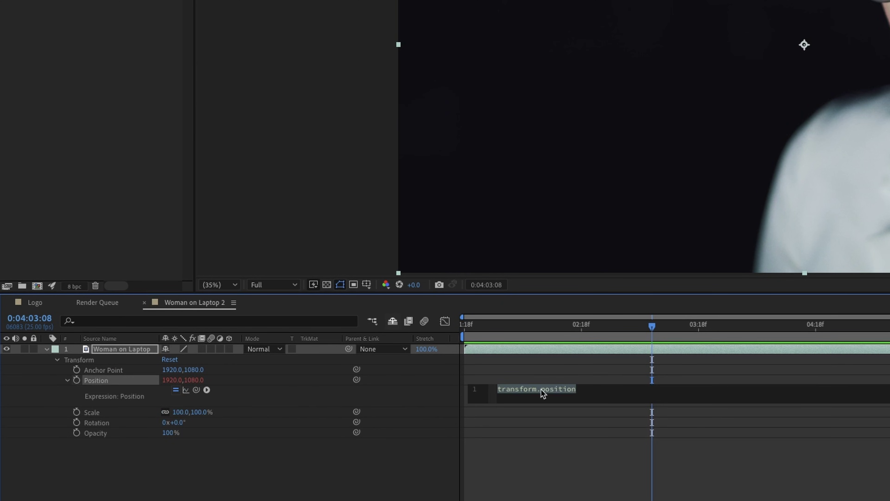
{"action": "type", "text": "wigg"}
{"action": "key", "text": "Return"}
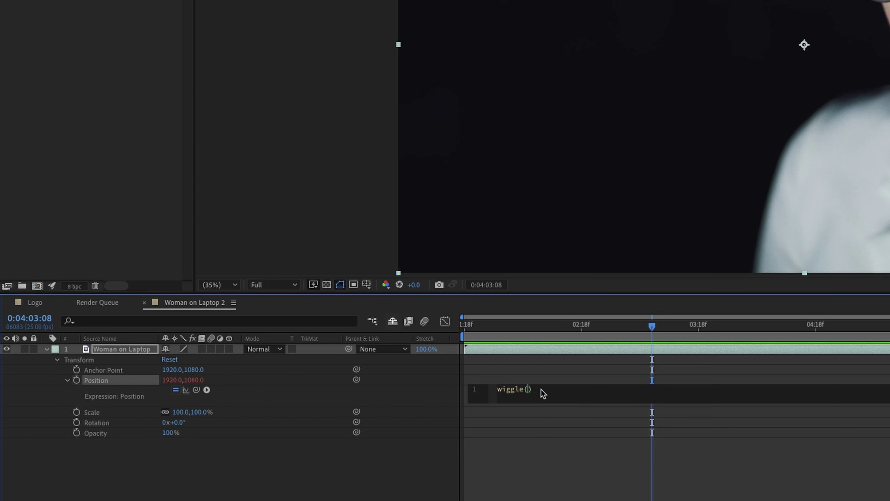
{"action": "type", "text": "3,10"}
{"action": "left_click", "coordinate": [564, 380]}
{"action": "left_click_drag", "start_coordinate": [547, 324], "coordinate": [443, 329]}
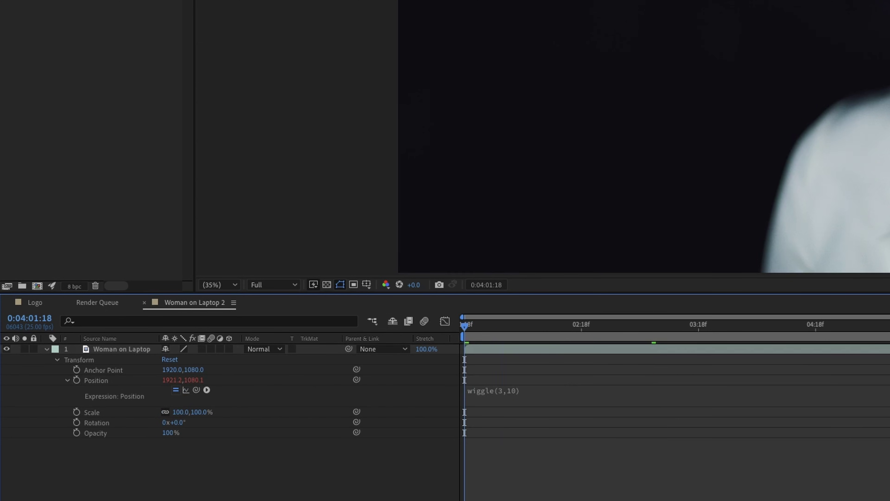
{"action": "key", "text": "space"}
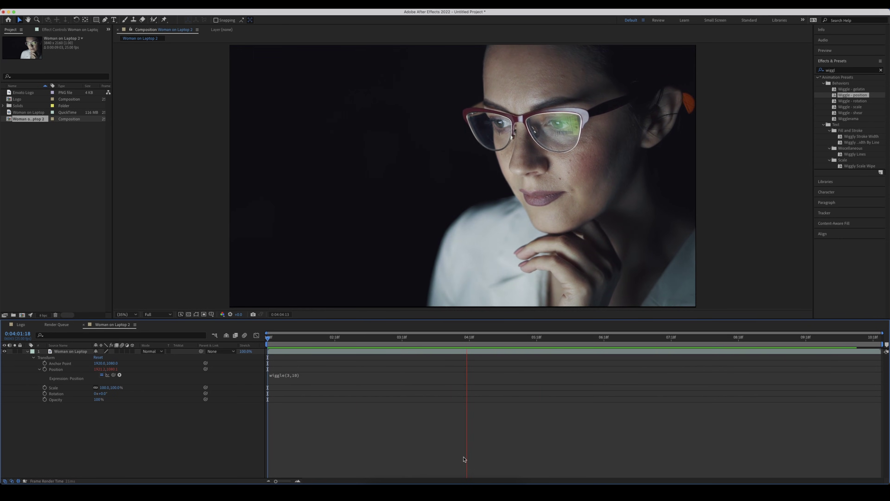
- Create a comp-sized white solid, place it beneath the Woman on Laptop layer and preview from the start
{"action": "right_click", "coordinate": [176, 389]}
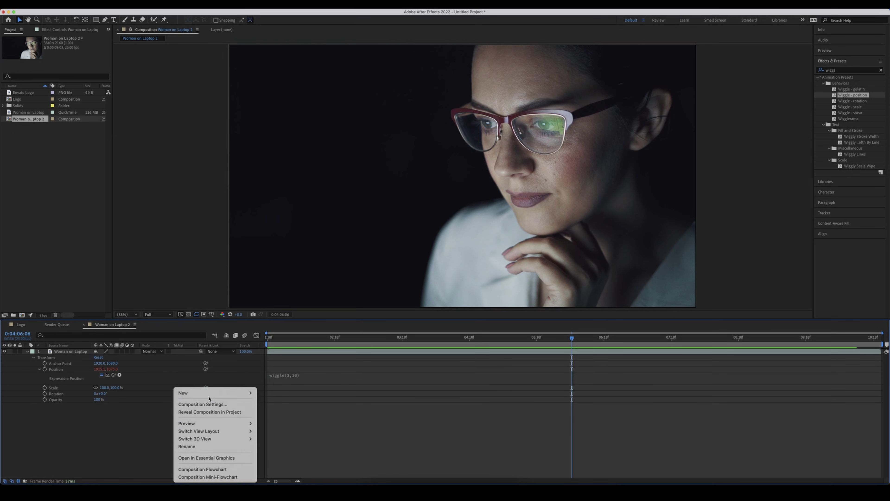
{"action": "mouse_move", "coordinate": [214, 393]}
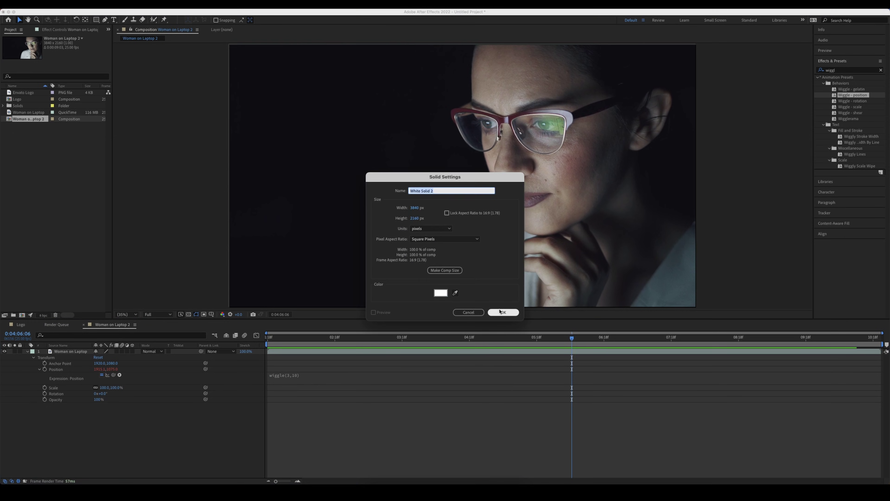
{"action": "left_click", "coordinate": [500, 312]}
{"action": "left_click_drag", "start_coordinate": [72, 352], "coordinate": [78, 407]}
{"action": "left_click_drag", "start_coordinate": [326, 339], "coordinate": [268, 343]}
{"action": "left_click", "coordinate": [441, 441]}
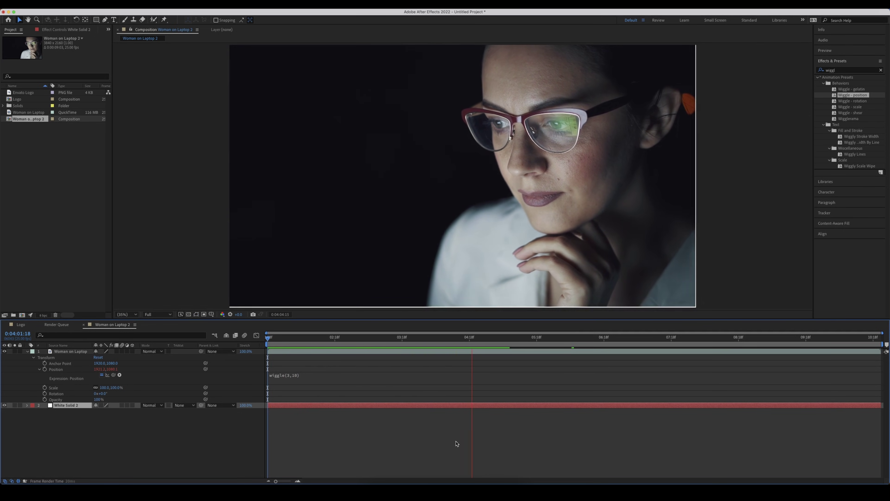
{"action": "key", "text": "space"}
- Scale the Woman on Laptop layer up slightly to cover the exposed frame edges and preview from the start
{"action": "left_click", "coordinate": [145, 447]}
{"action": "left_click_drag", "start_coordinate": [105, 391], "coordinate": [105, 388]}
{"action": "left_click", "coordinate": [321, 444]}
{"action": "key", "text": "Home"}
{"action": "key", "text": "space"}
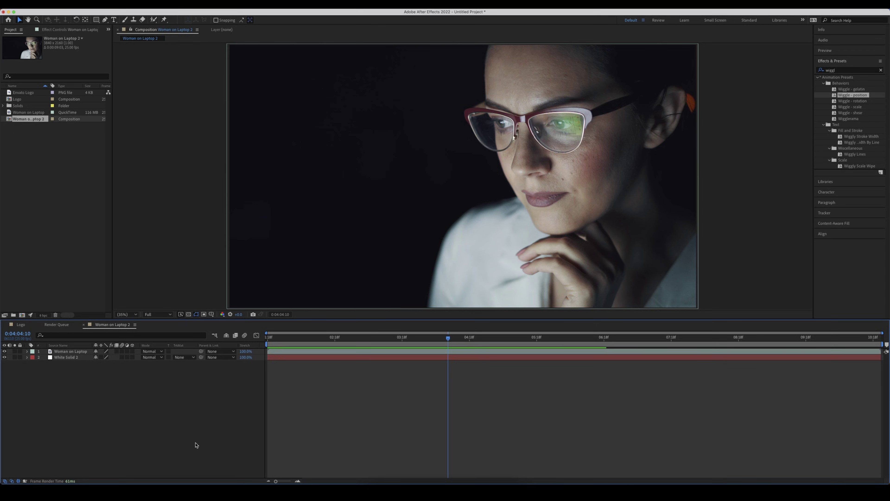
- Find the Brightness & Contrast effect and apply it to the Woman on Laptop layer
{"action": "left_click", "coordinate": [847, 72]}
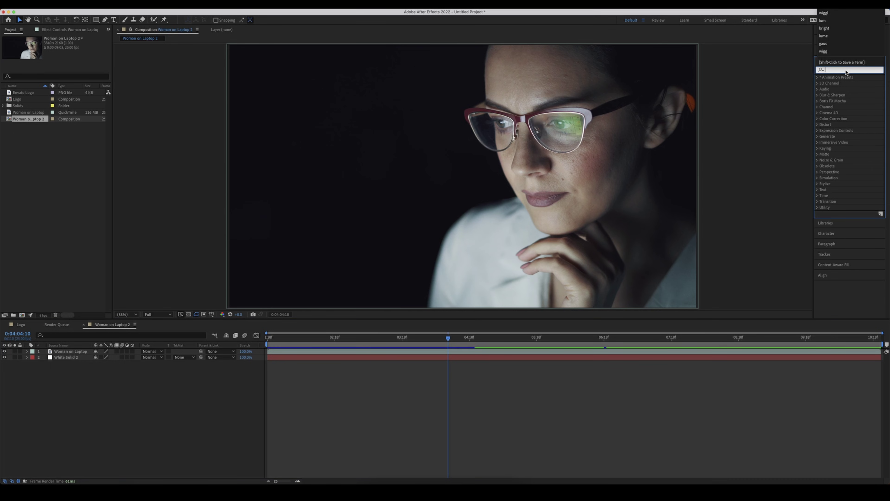
{"action": "type", "text": "bright"}
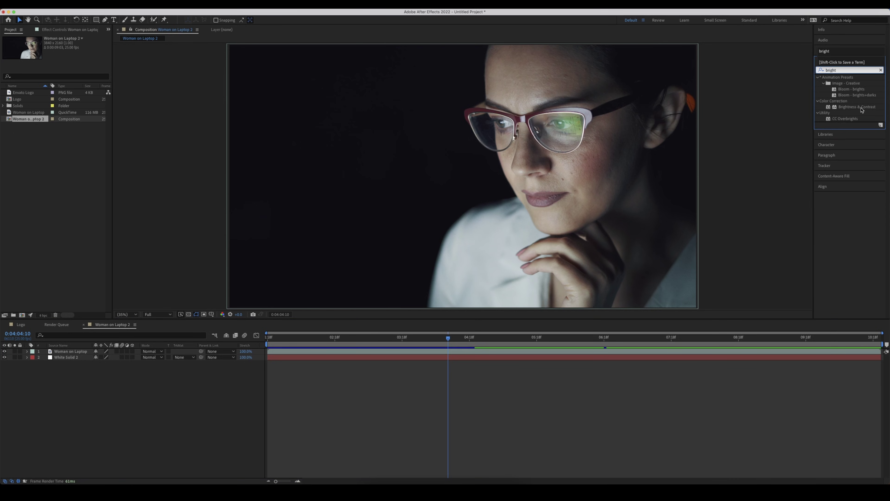
{"action": "left_click_drag", "start_coordinate": [862, 110], "coordinate": [68, 352]}
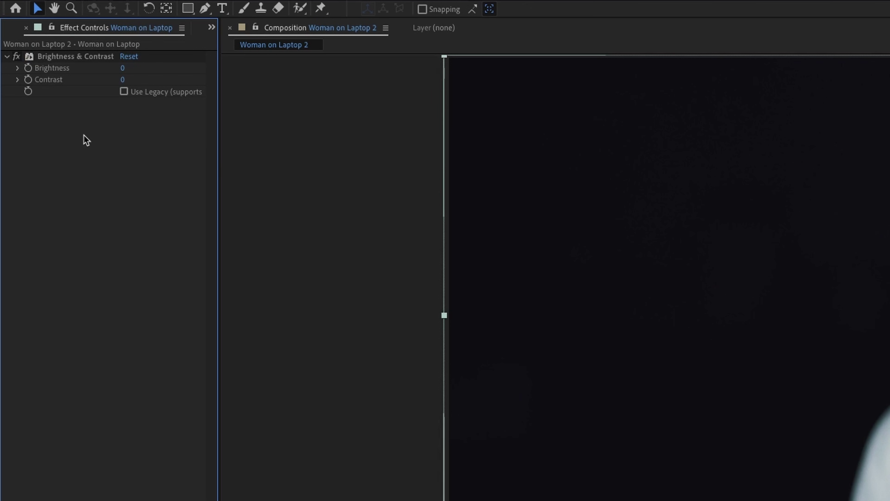
- Add the expression wiggle(4,15) to the effect's Brightness property and preview the flicker from the start
{"action": "left_click", "coordinate": [27, 68], "text": "alt"}
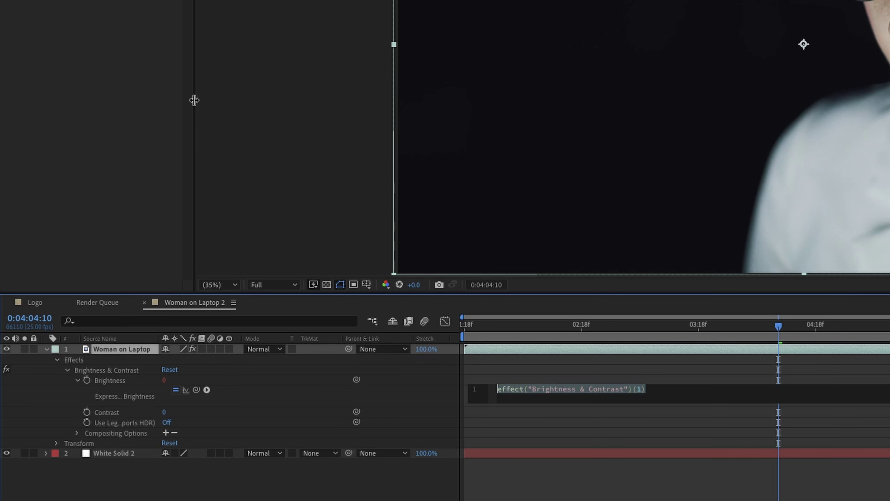
{"action": "type", "text": "wigg"}
{"action": "key", "text": "Return"}
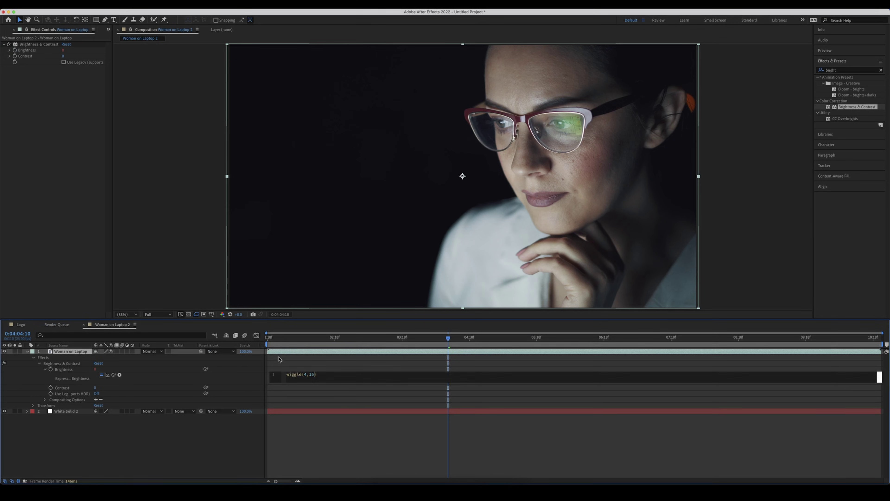
{"action": "left_click", "coordinate": [485, 365]}
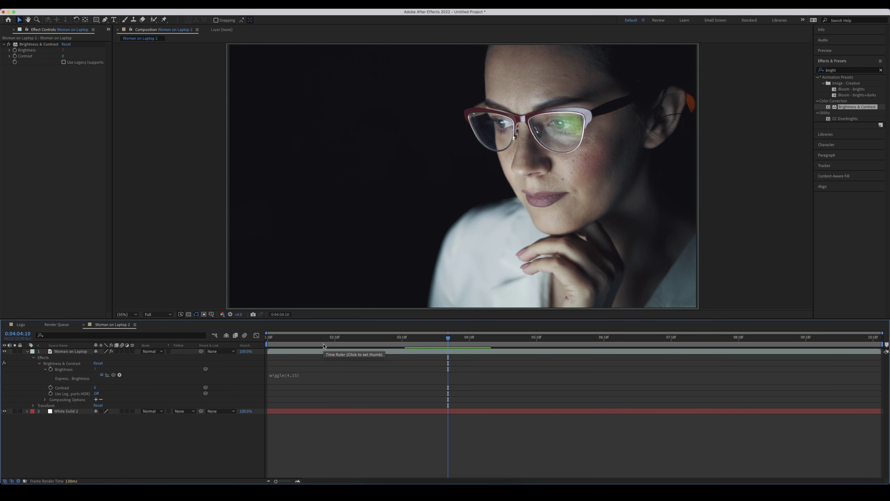
{"action": "key", "text": "Home"}
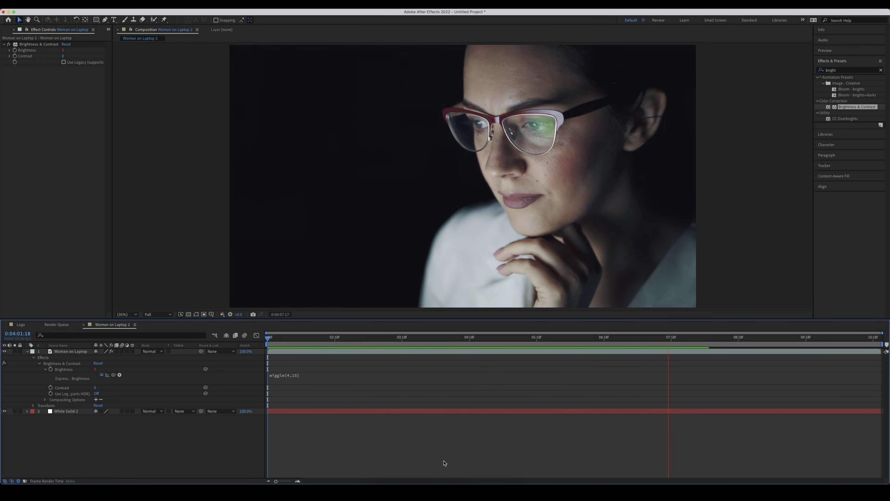
{"action": "key", "text": "space"}
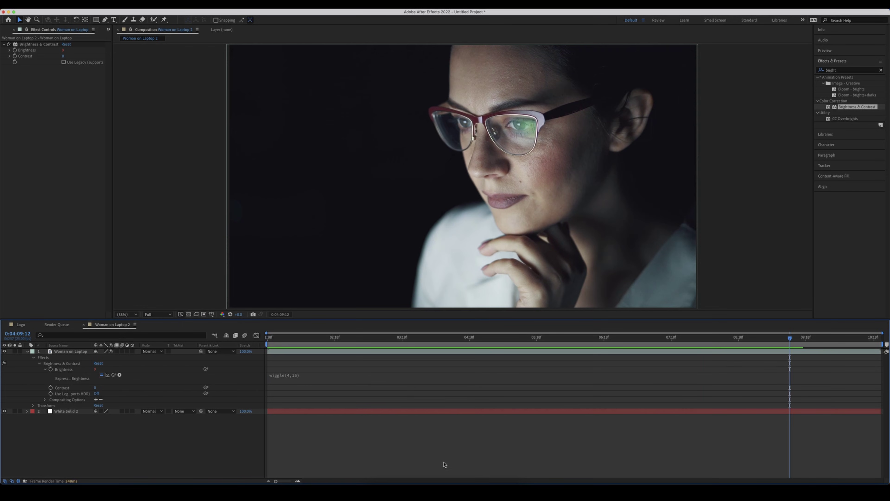
- Find the Lumetri Color effect and add it below Brightness & Contrast on the Woman on Laptop layer
{"action": "left_click", "coordinate": [842, 70]}
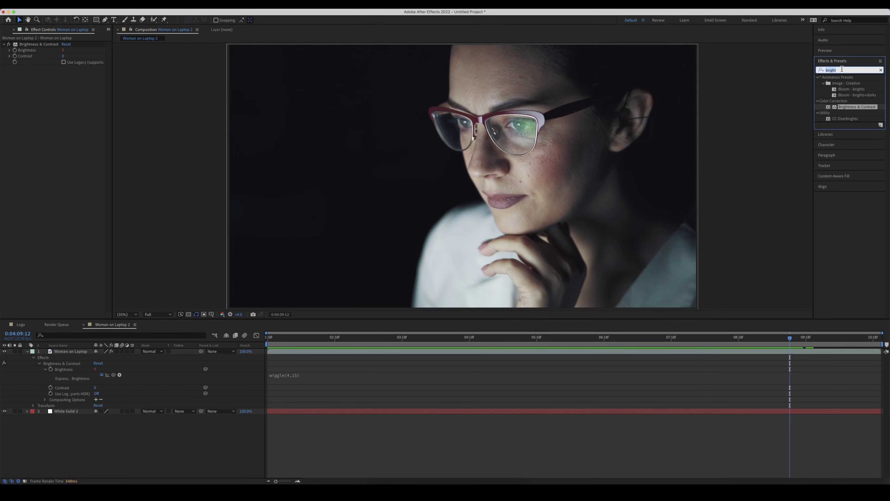
{"action": "left_click_drag", "start_coordinate": [857, 107], "coordinate": [41, 162]}
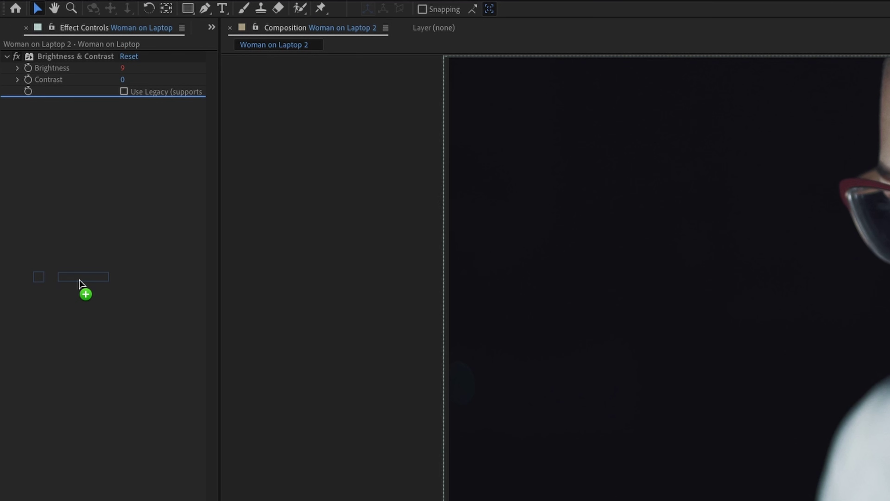
{"action": "left_click_drag", "start_coordinate": [81, 283], "coordinate": [80, 281]}
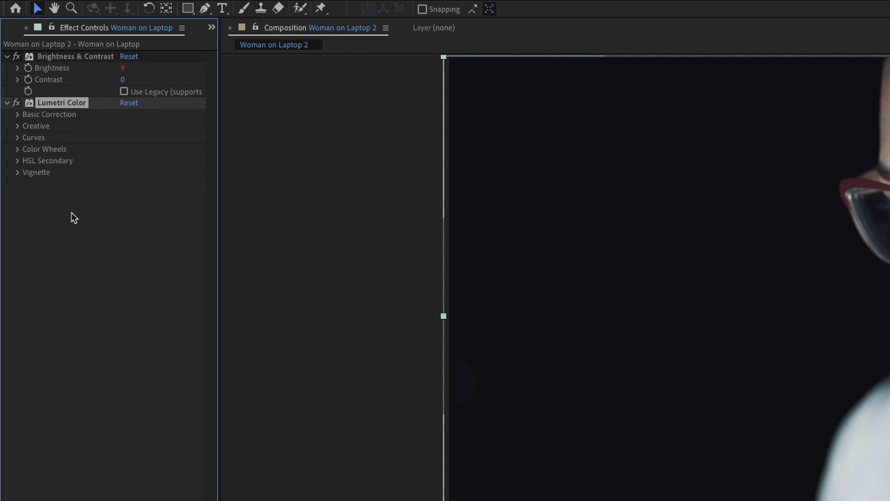
- Start a wiggle expression on the Saturation property in Lumetri Color's Basic Correction settings
{"action": "left_click", "coordinate": [18, 114]}
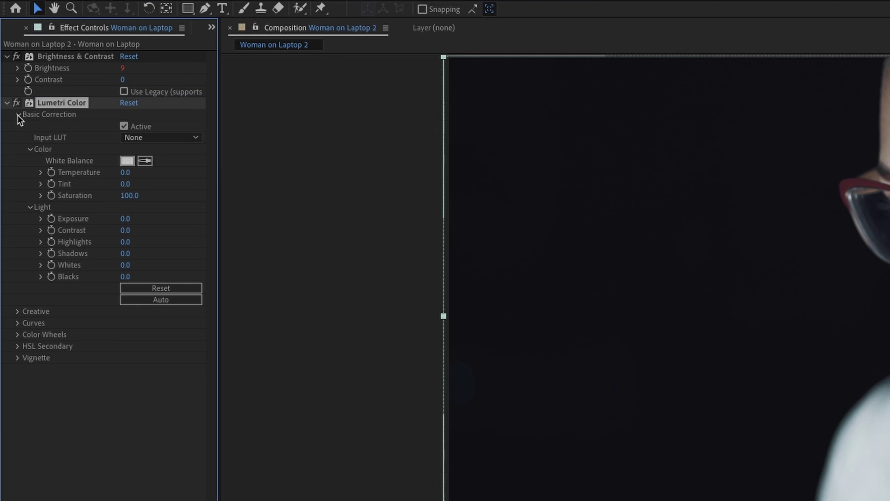
{"action": "left_click", "coordinate": [52, 195], "text": "alt"}
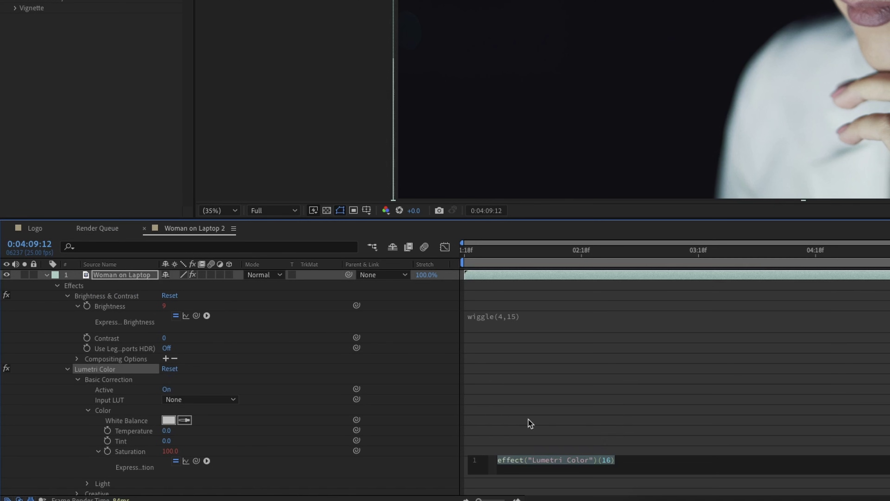
{"action": "type", "text": "wiggle("}
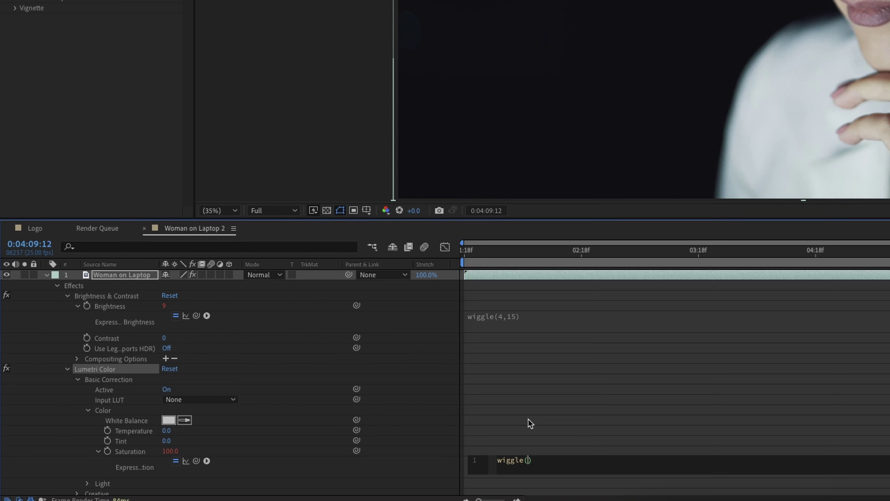